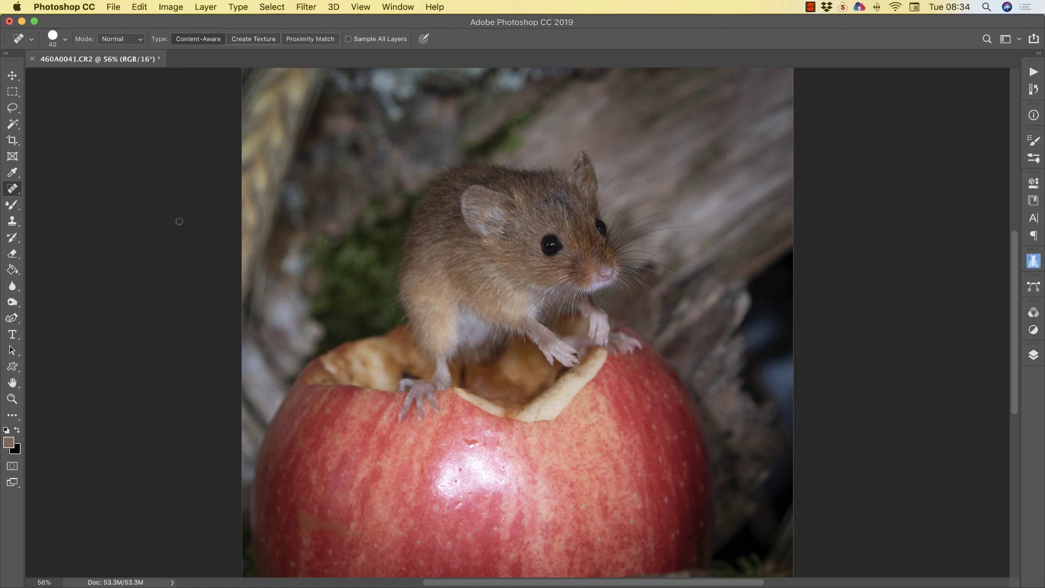
Draw a Lasso loop around the bright glare on the red apple to select it
left_click(12, 109)
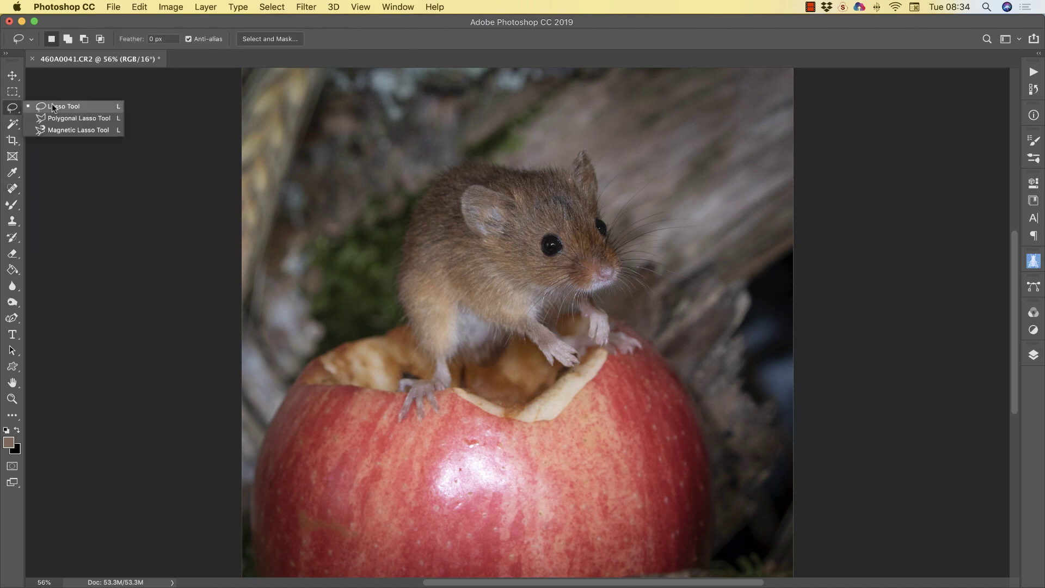
left_click(53, 107)
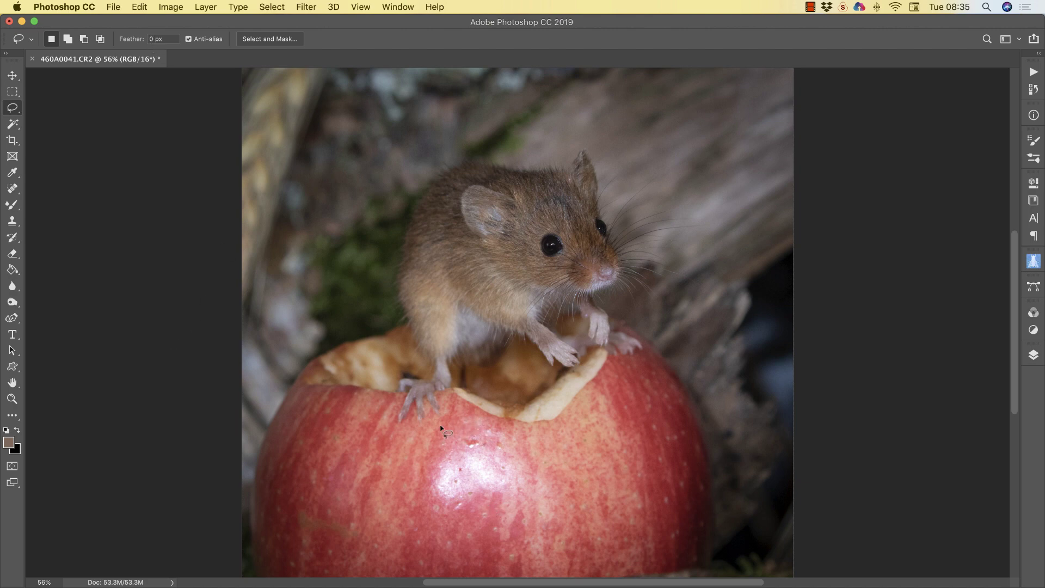
mouse_move(462, 432)
left_mouse_down()
mouse_move(426, 461)
mouse_move(422, 486)
mouse_move(452, 514)
mouse_move(514, 498)
mouse_move(527, 481)
mouse_move(511, 450)
left_mouse_up()
left_click_drag(415, 441, 415, 440)
Fill the glare selection with Content-Aware contents at 100% opacity
key("shift")
key("shift")
key("shift+BackSpace")
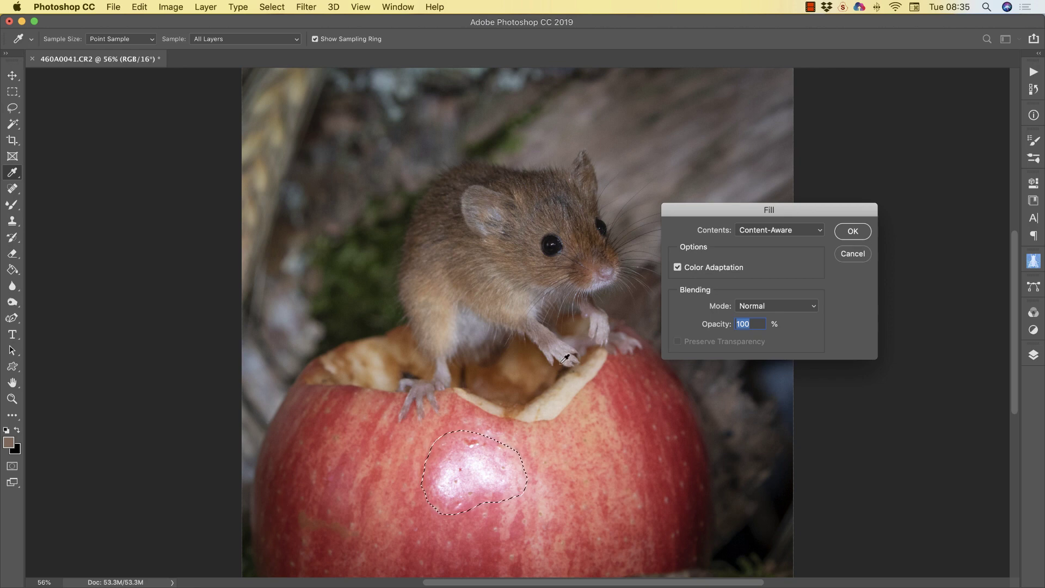
left_click(784, 231)
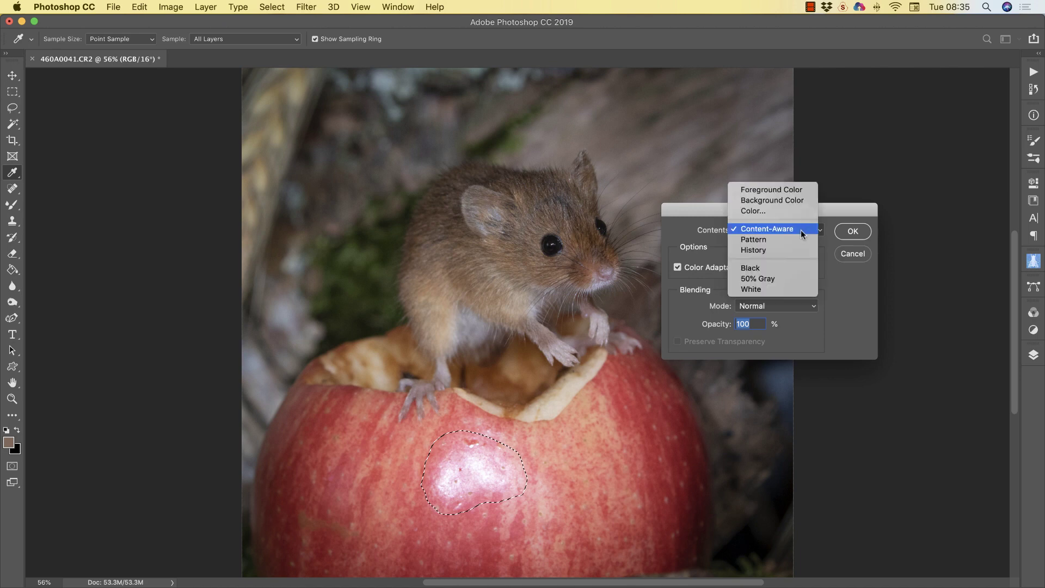
left_click(758, 231)
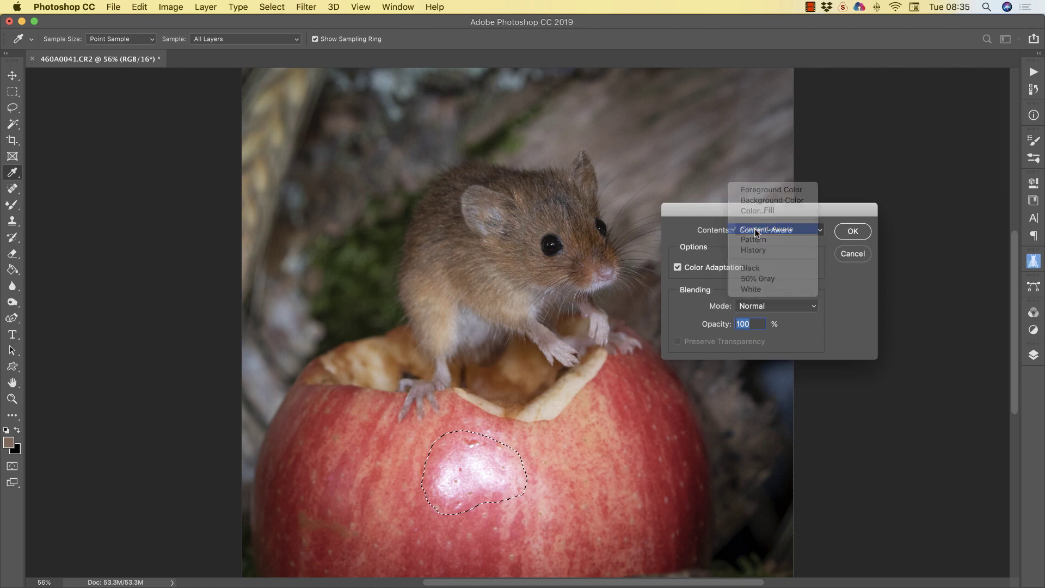
left_click(853, 232)
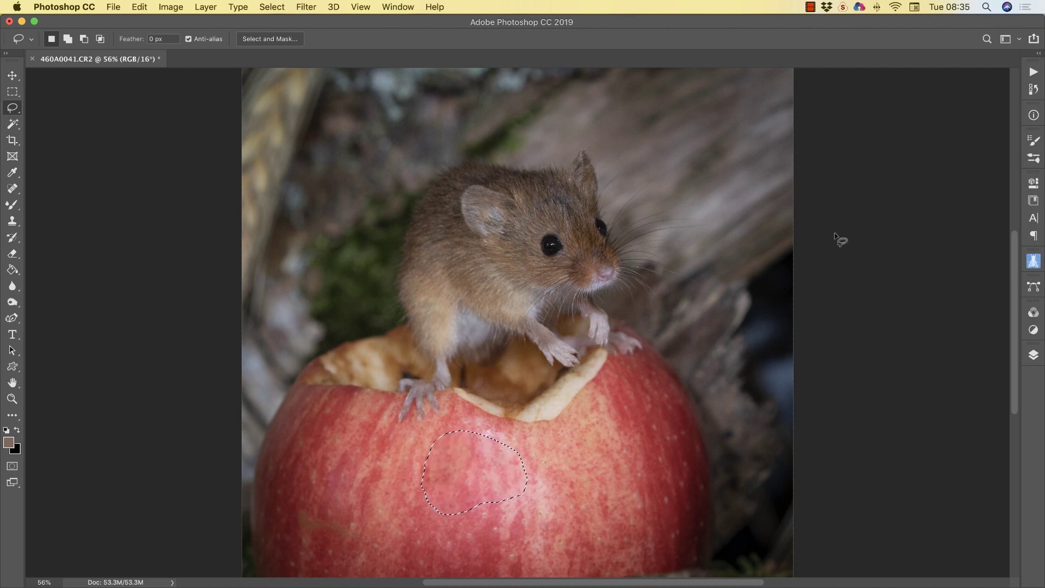
right_click(352, 339)
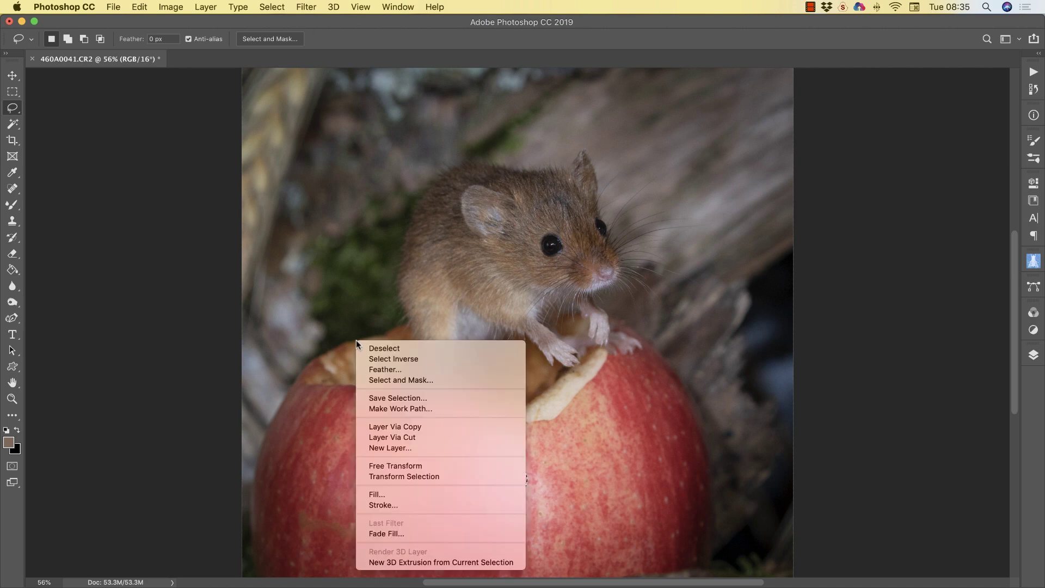
Deselect, then change the Lasso Tool's feather from 30 to 60 px
left_click(375, 348)
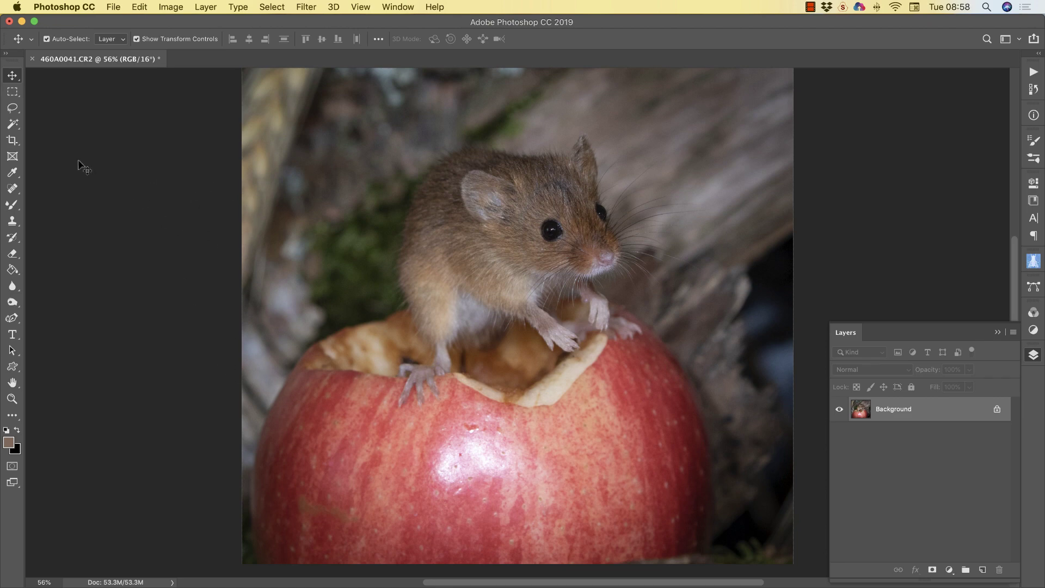
left_click(13, 109)
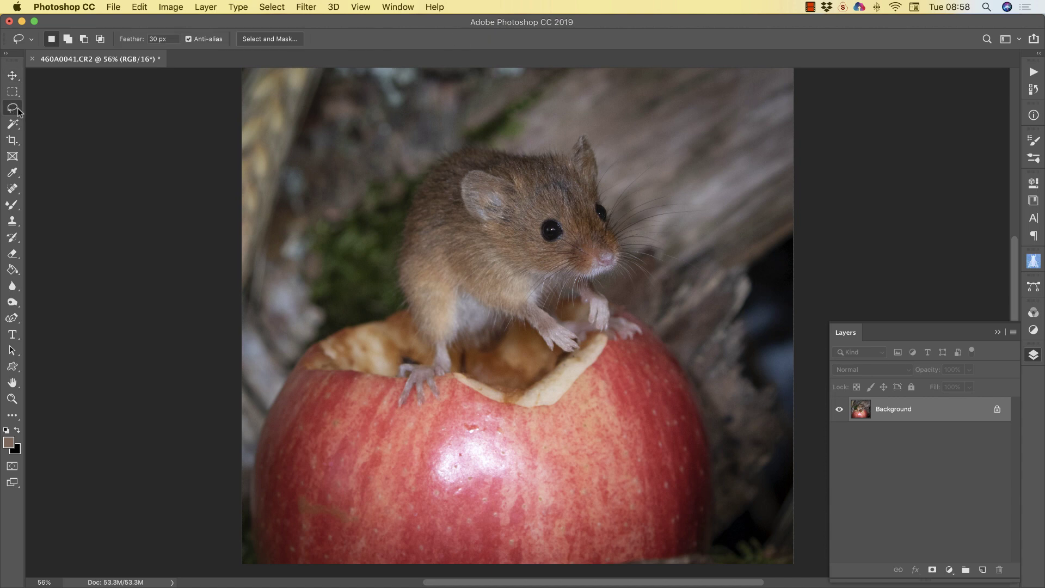
double_click(157, 39)
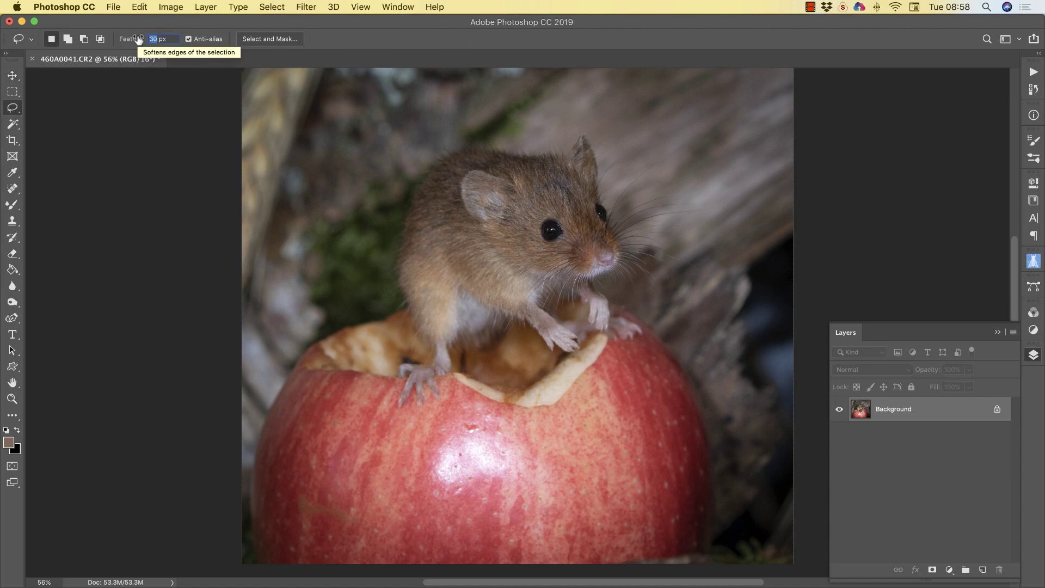
type("6")
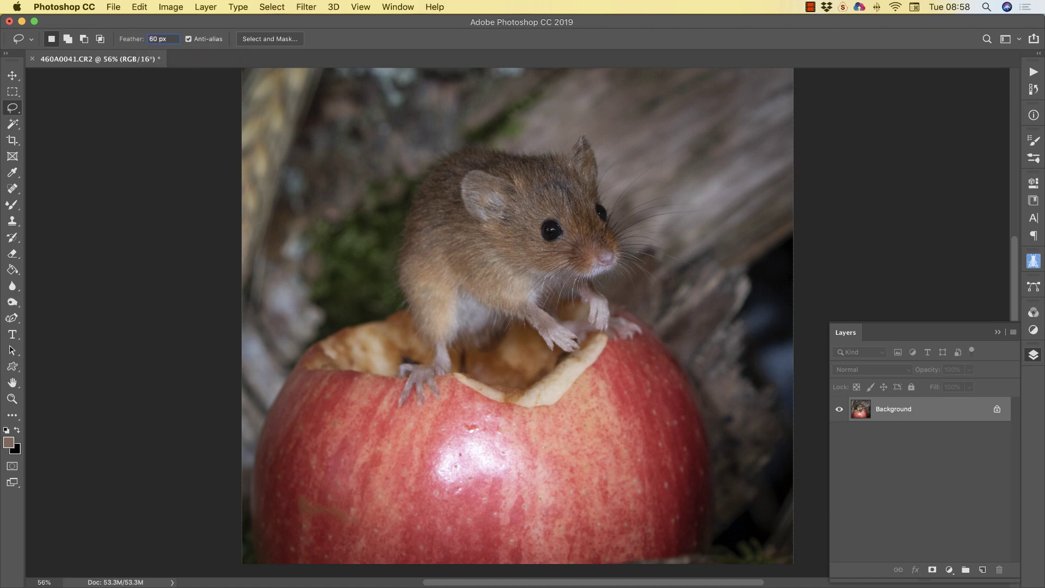
Draw a feathered lasso loop and move it onto clean skin left of the glare
mouse_move(461, 418)
left_mouse_down()
mouse_move(423, 437)
mouse_move(417, 459)
mouse_move(423, 486)
mouse_move(448, 497)
mouse_move(527, 474)
mouse_move(515, 437)
mouse_move(462, 418)
left_mouse_up()
mouse_move(475, 455)
left_mouse_down()
mouse_move(472, 513)
mouse_move(521, 504)
mouse_move(366, 463)
mouse_move(373, 475)
mouse_move(378, 445)
left_mouse_up()
Copy the clean apple-skin selection and paste it as a new layer
left_click(139, 8)
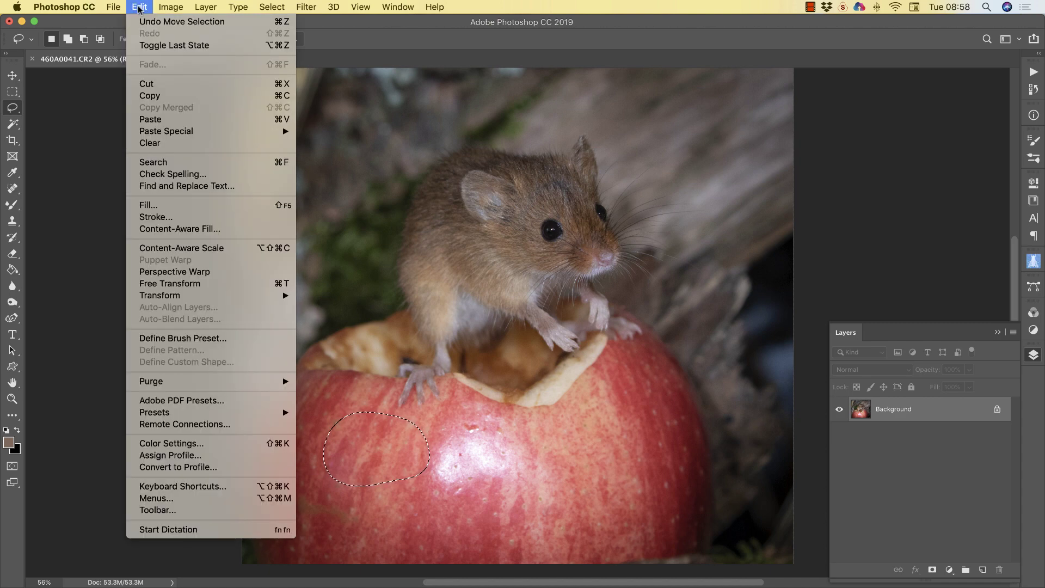
left_click(150, 95)
left_click(140, 8)
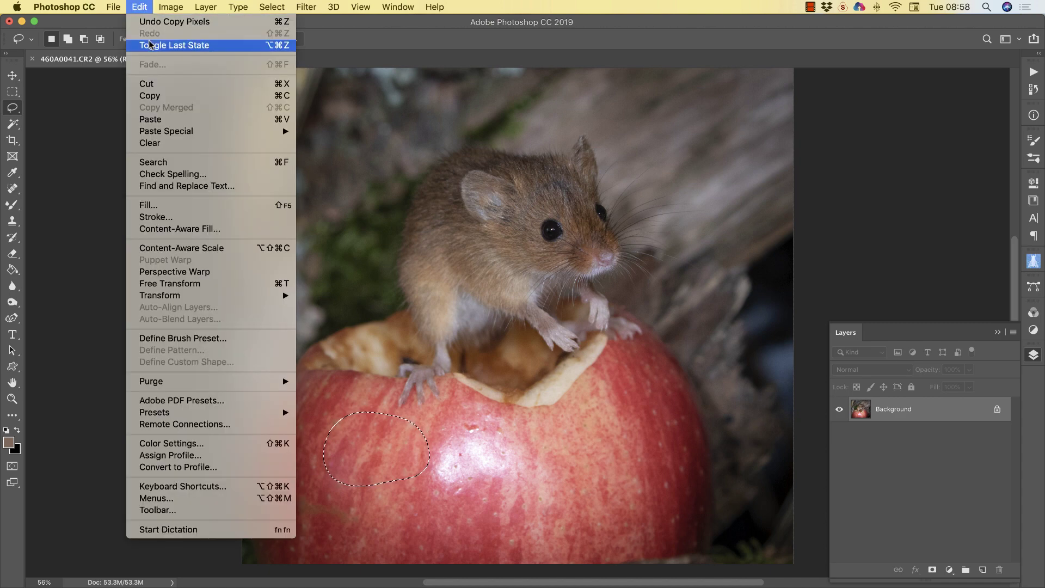
left_click(161, 119)
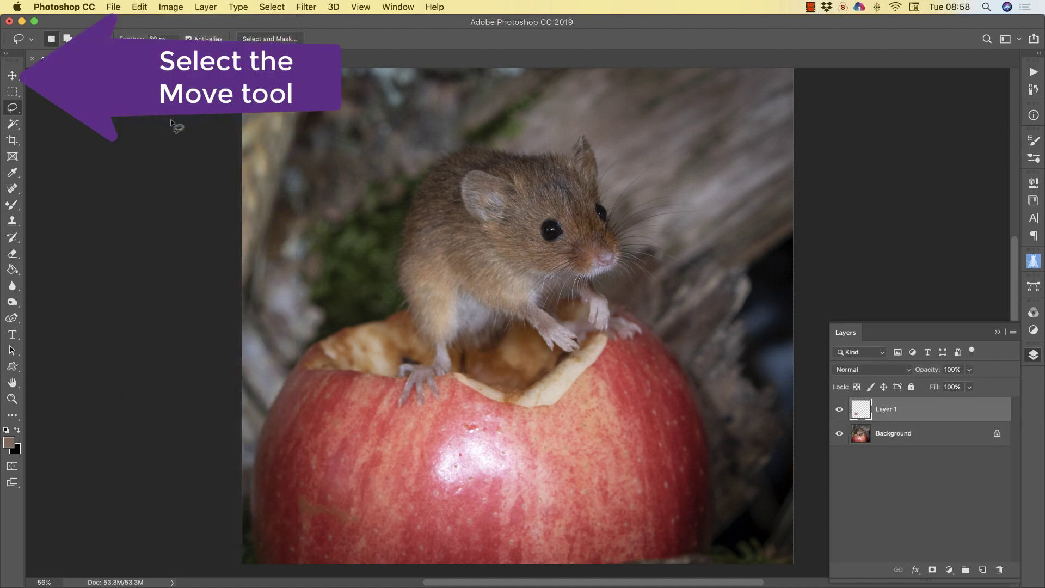
Move the pasted skin patch over the glare and rotate it about -7°
left_click(10, 76)
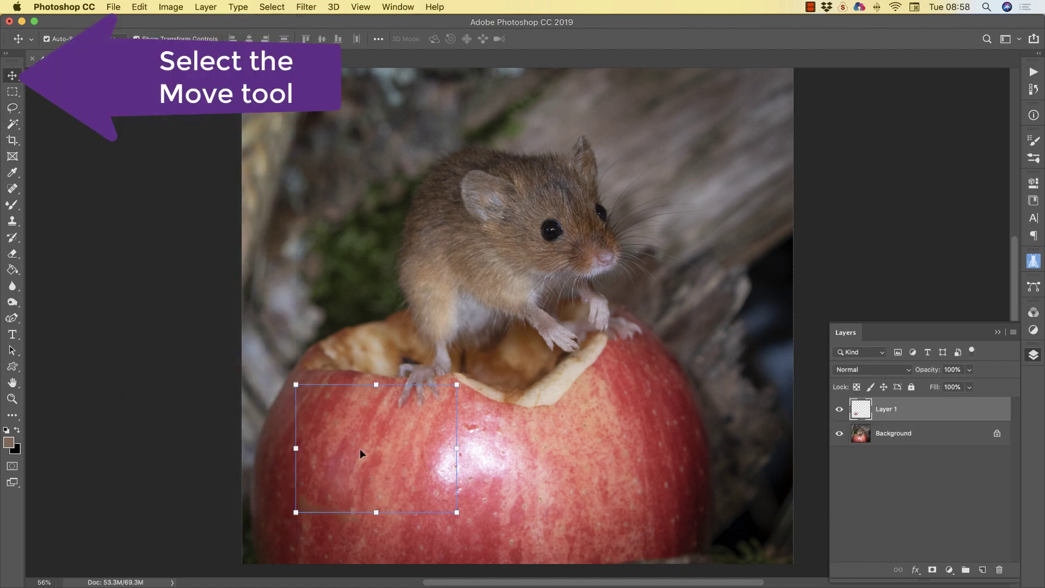
left_click_drag(381, 453, 488, 457)
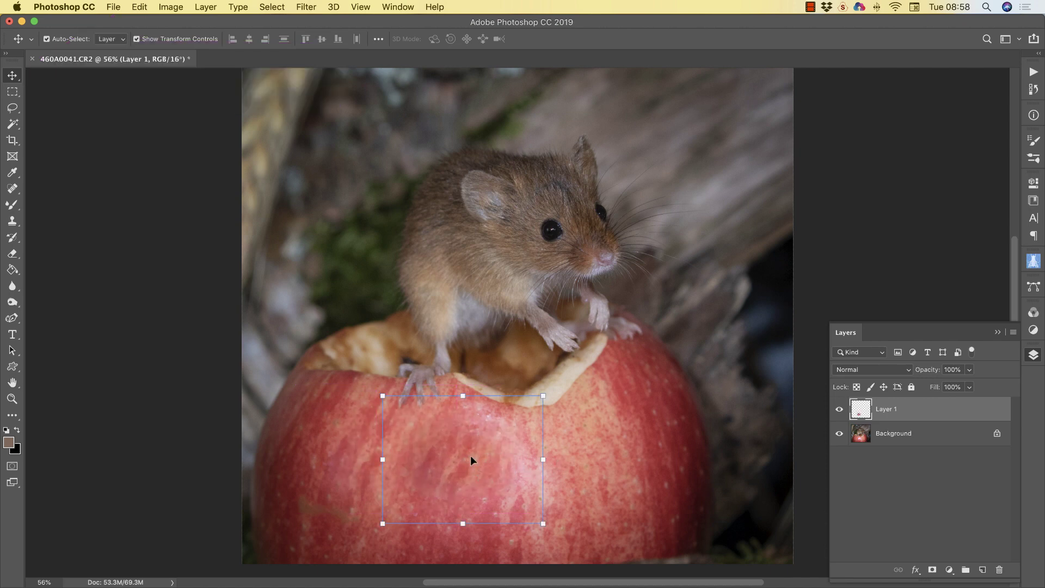
left_click_drag(555, 461, 553, 449)
left_click_drag(467, 475, 469, 476)
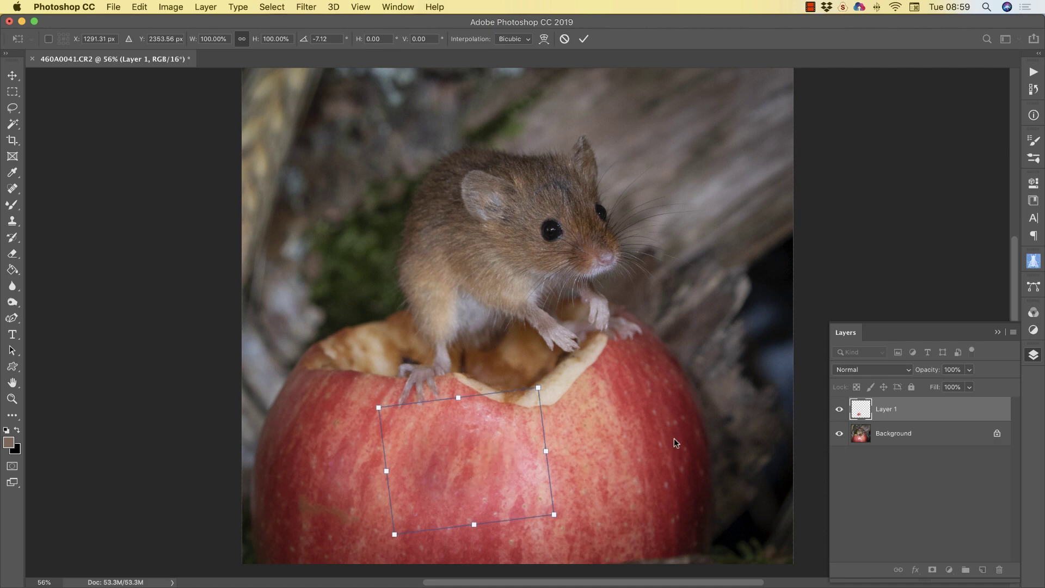
Commit the rotated patch and set Layer 1's opacity to 98%
left_click(969, 387)
left_click_drag(969, 387, 961, 386)
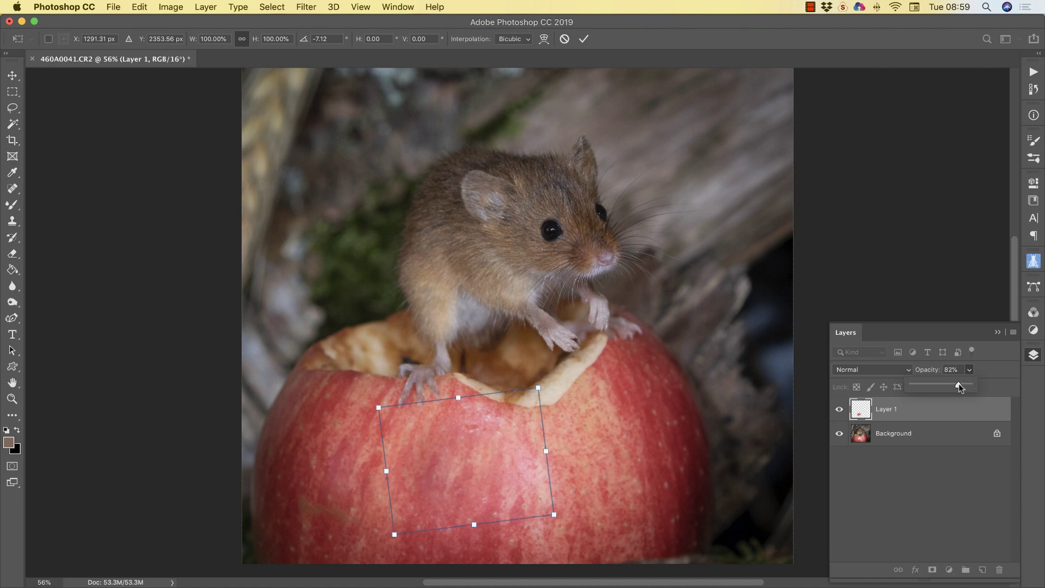
left_click_drag(958, 383, 963, 385)
left_click(584, 39)
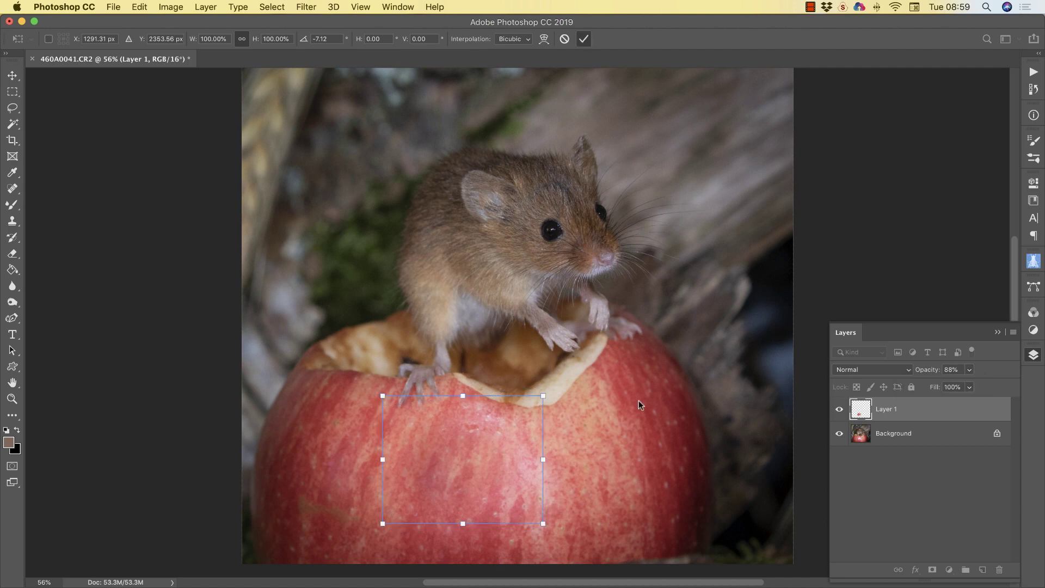
left_click(12, 382)
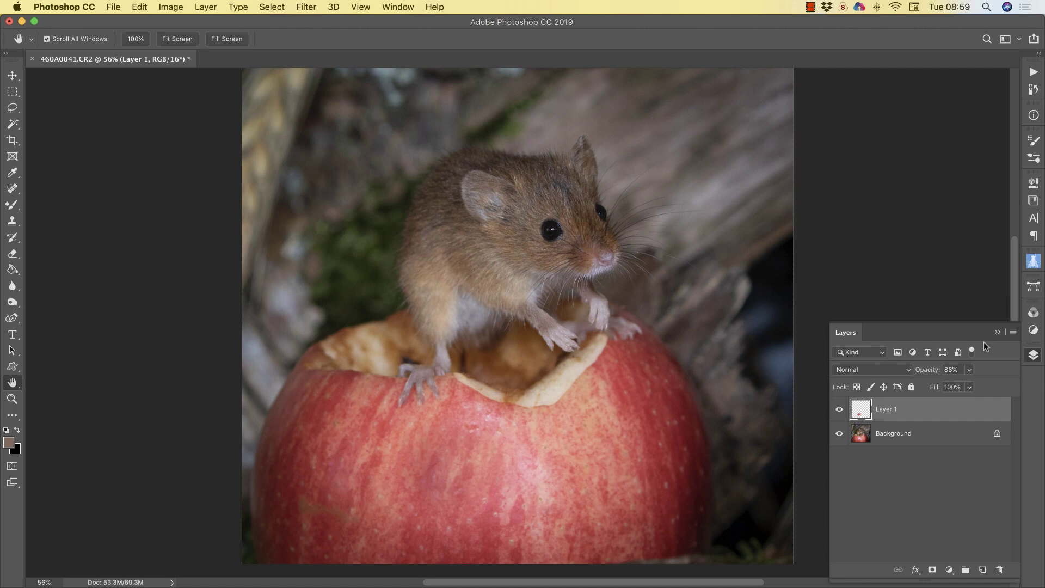
left_click(968, 370)
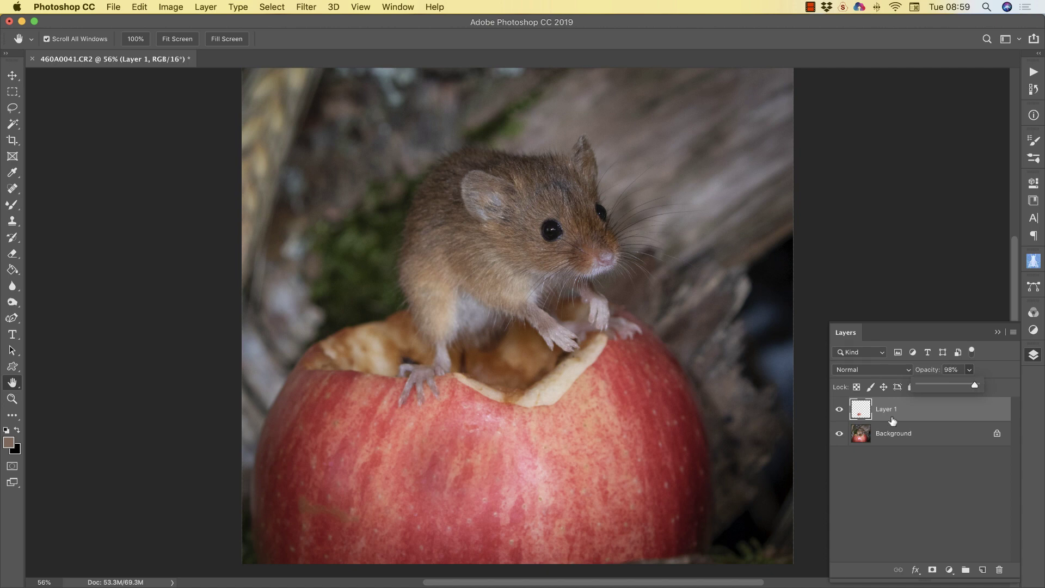
Merge Layer 1 down into the Background layer
right_click(909, 411)
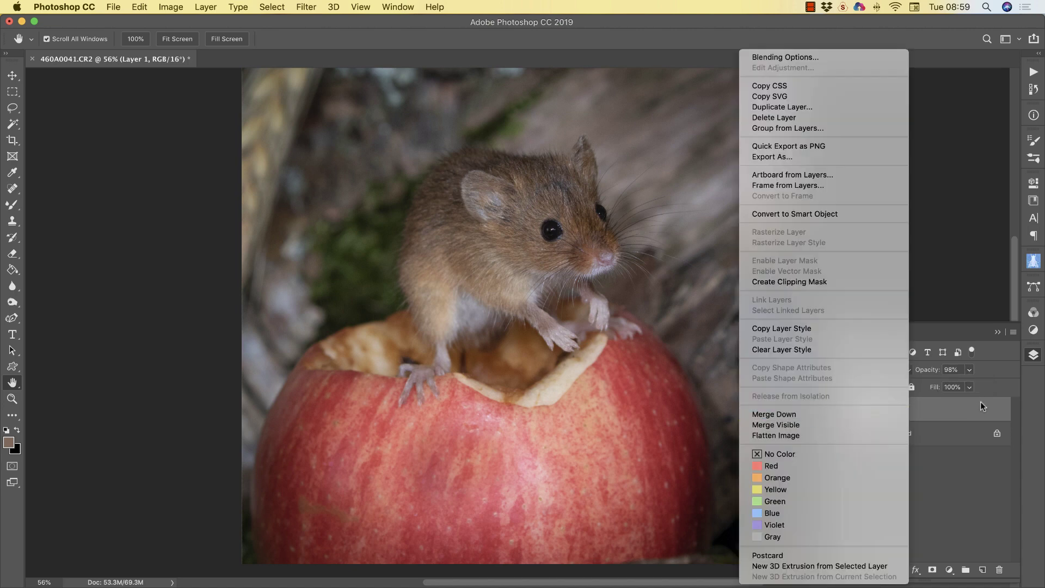
left_click(798, 413)
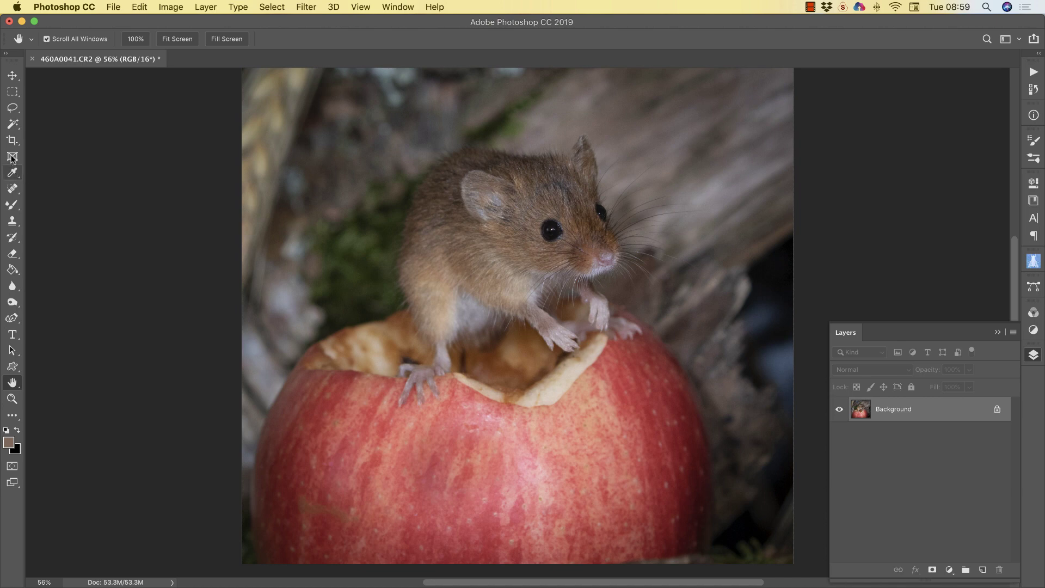
Switch from the Spot Healing Brush to the Patch Tool
left_click(13, 188)
right_click(14, 190)
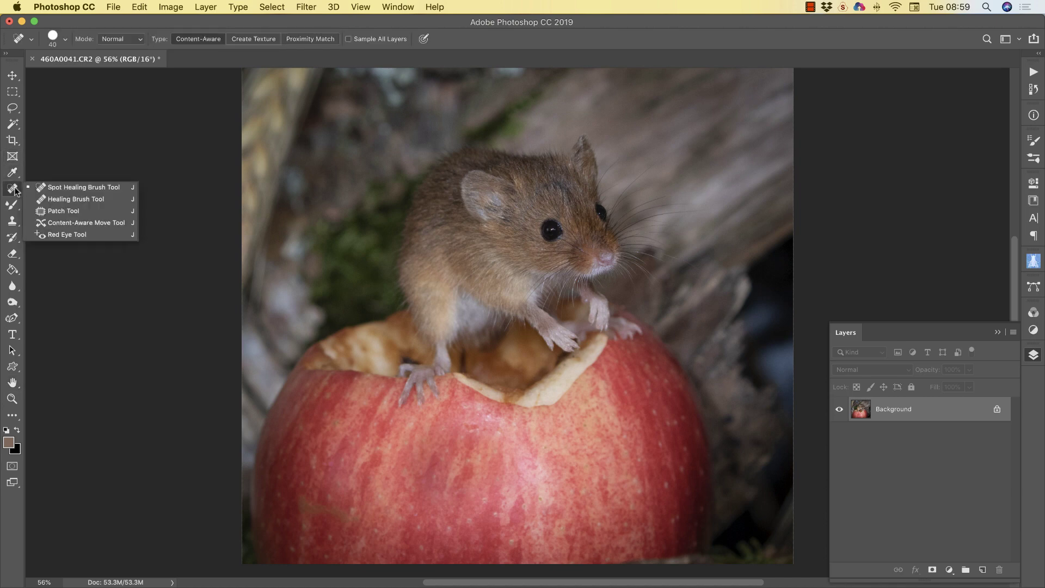
left_click(55, 212)
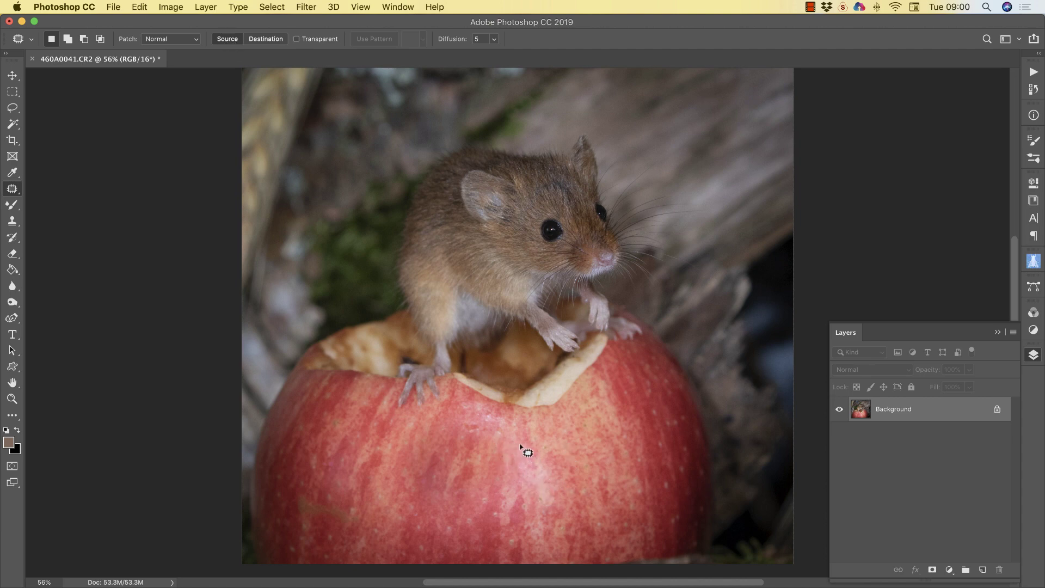
Patch three blotchy spots on the apple, including one below the bitten edge, with clean skin
mouse_move(516, 444)
left_mouse_down()
mouse_move(513, 471)
mouse_move(539, 490)
mouse_move(555, 476)
mouse_move(522, 445)
mouse_move(539, 516)
mouse_move(548, 478)
mouse_move(531, 439)
mouse_move(541, 443)
left_mouse_up()
right_click(563, 450)
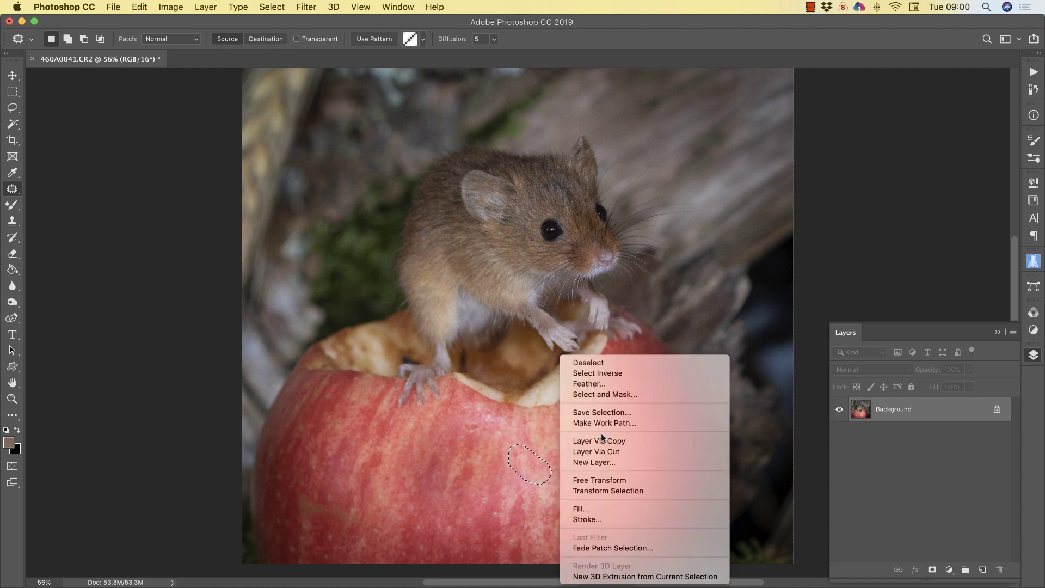
left_click(632, 362)
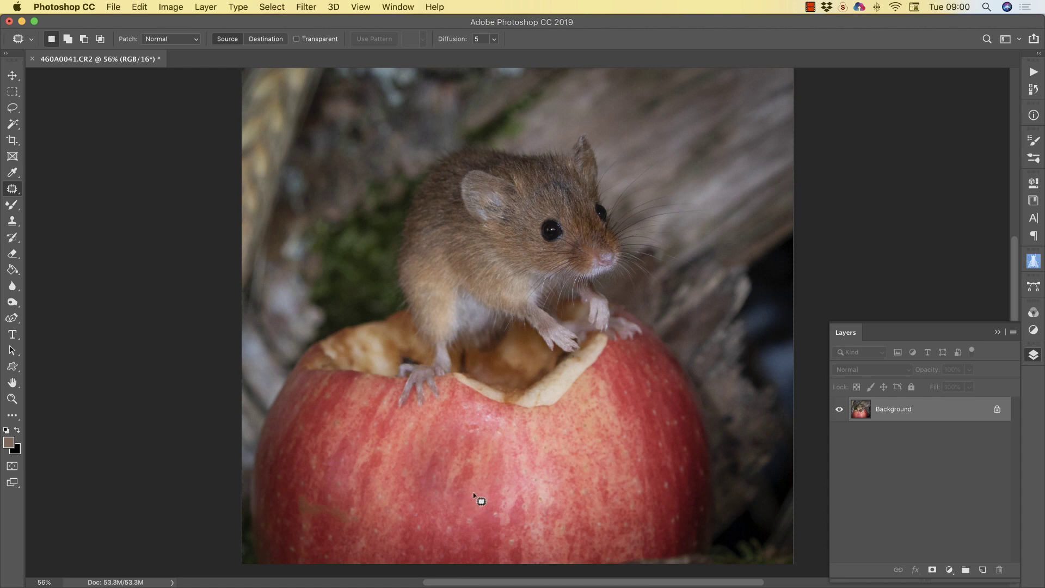
mouse_move(463, 461)
left_mouse_down()
mouse_move(455, 481)
mouse_move(472, 486)
mouse_move(477, 469)
mouse_move(463, 461)
left_mouse_up()
mouse_move(472, 483)
left_mouse_down()
mouse_move(467, 512)
mouse_move(487, 521)
mouse_move(455, 518)
left_mouse_up()
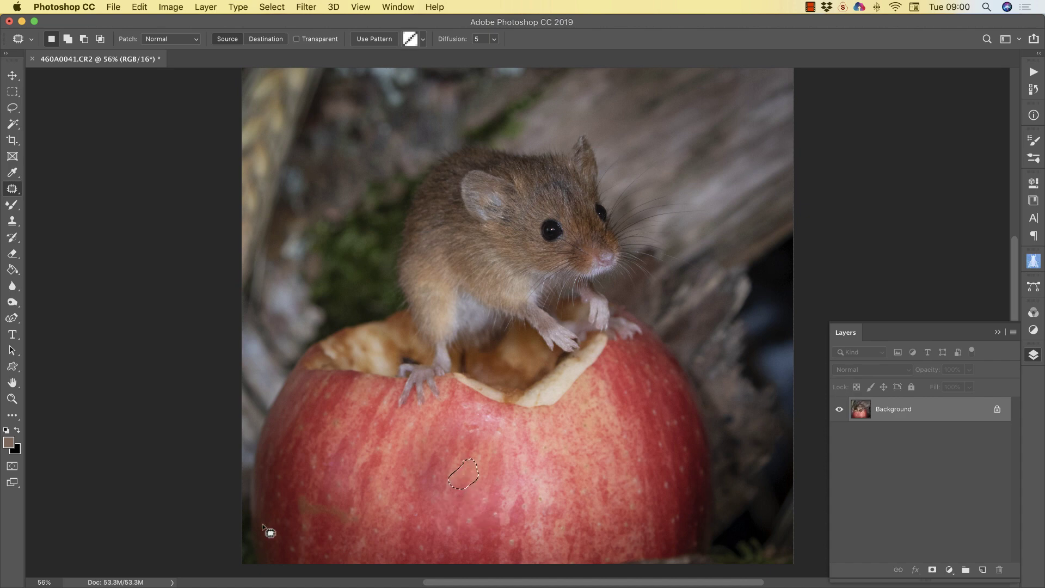
right_click(458, 437)
mouse_move(488, 424)
left_mouse_down()
mouse_move(500, 421)
mouse_move(488, 417)
mouse_move(483, 437)
mouse_move(504, 438)
mouse_move(496, 456)
left_mouse_up()
Patch two more spots on the apple's lower left, deselecting after each patch
right_click(554, 441)
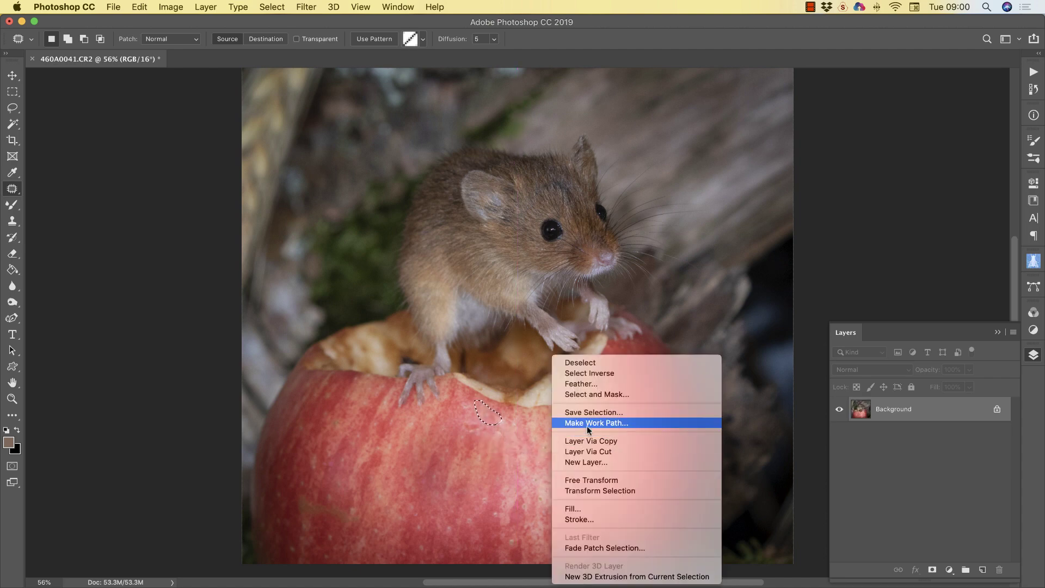
left_click(604, 363)
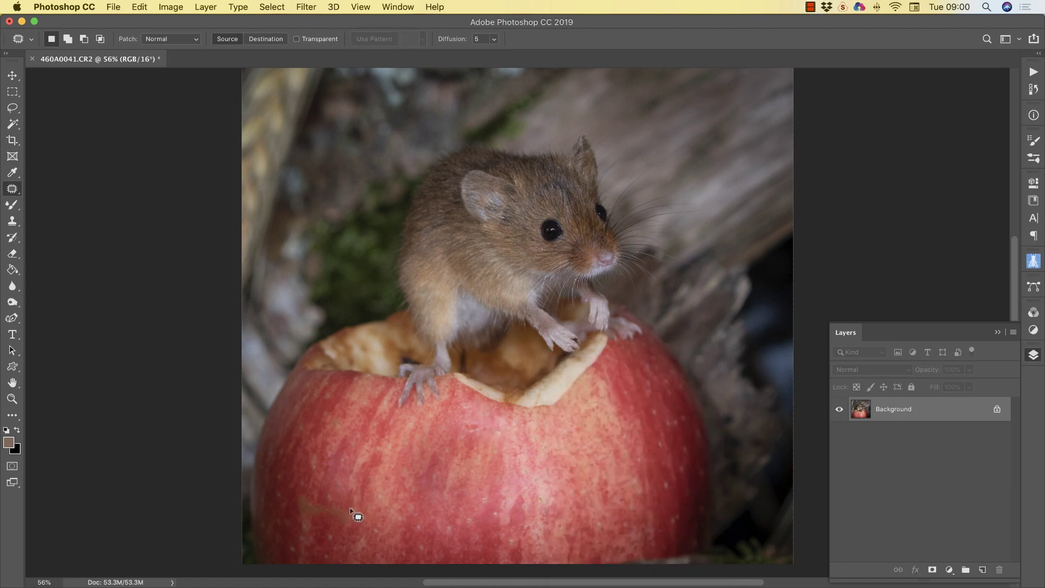
mouse_move(299, 493)
left_mouse_down()
mouse_move(304, 514)
mouse_move(351, 524)
mouse_move(359, 514)
mouse_move(303, 497)
mouse_move(326, 508)
mouse_move(333, 493)
left_mouse_up()
right_click(435, 472)
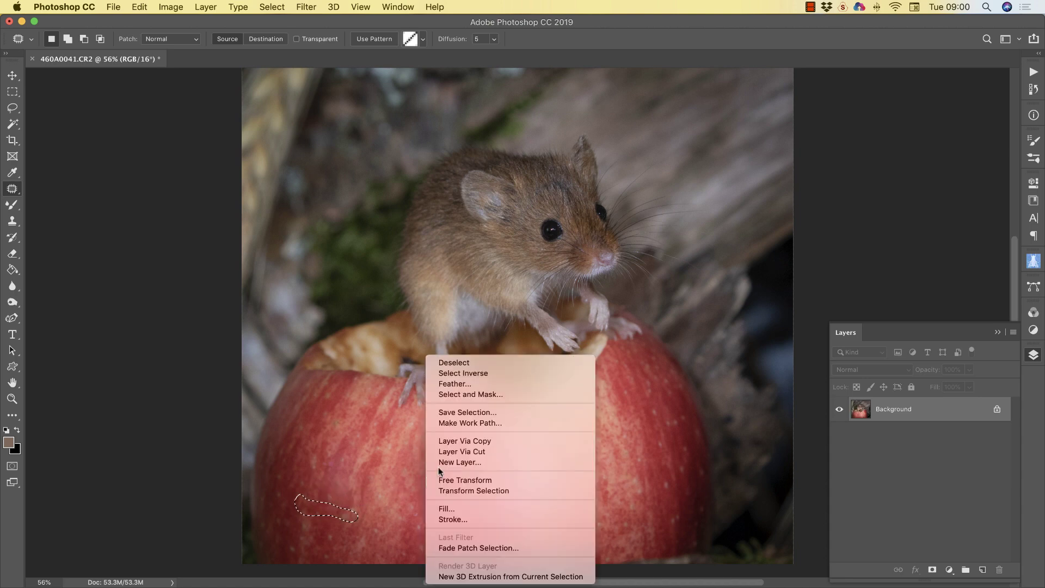
left_click(467, 362)
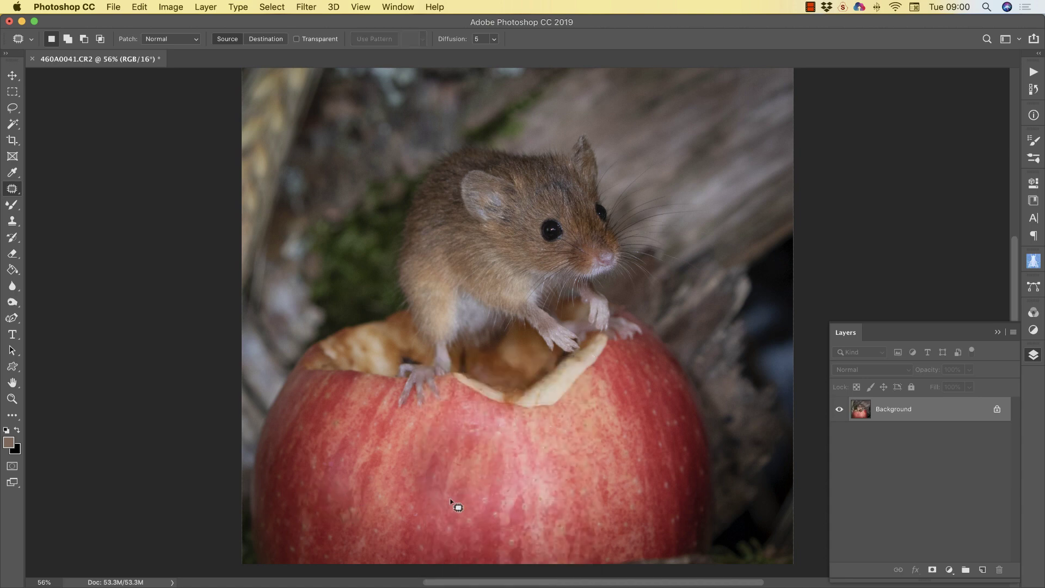
mouse_move(300, 513)
left_mouse_down()
mouse_move(303, 540)
mouse_move(327, 536)
mouse_move(318, 523)
left_mouse_up()
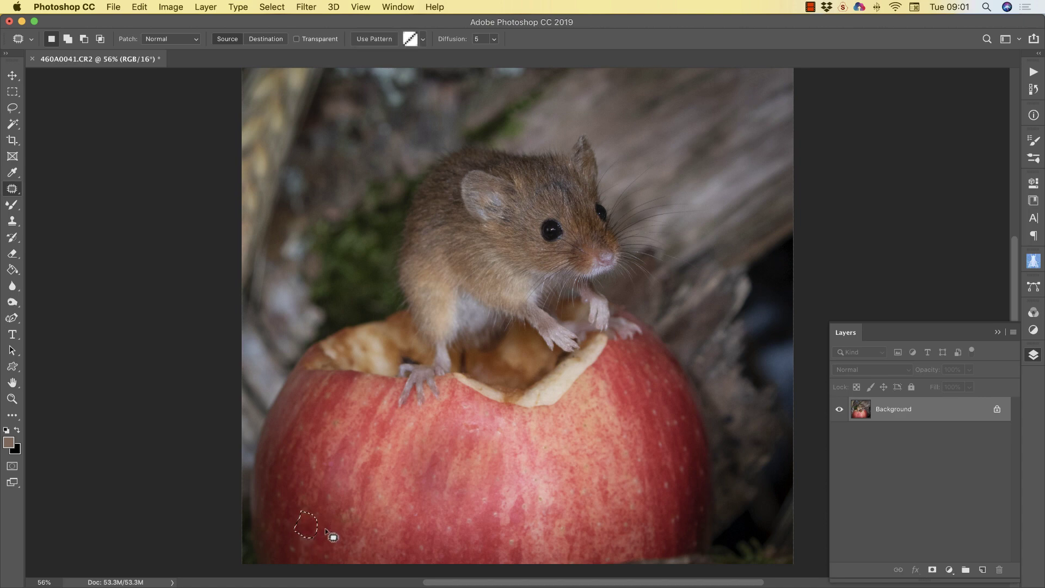
right_click(390, 535)
left_click(447, 363)
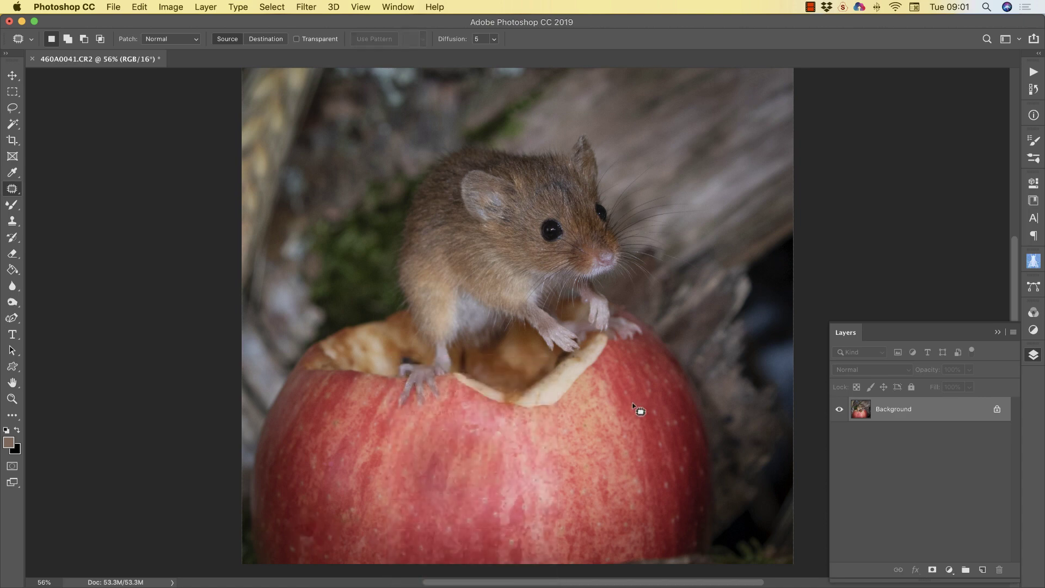